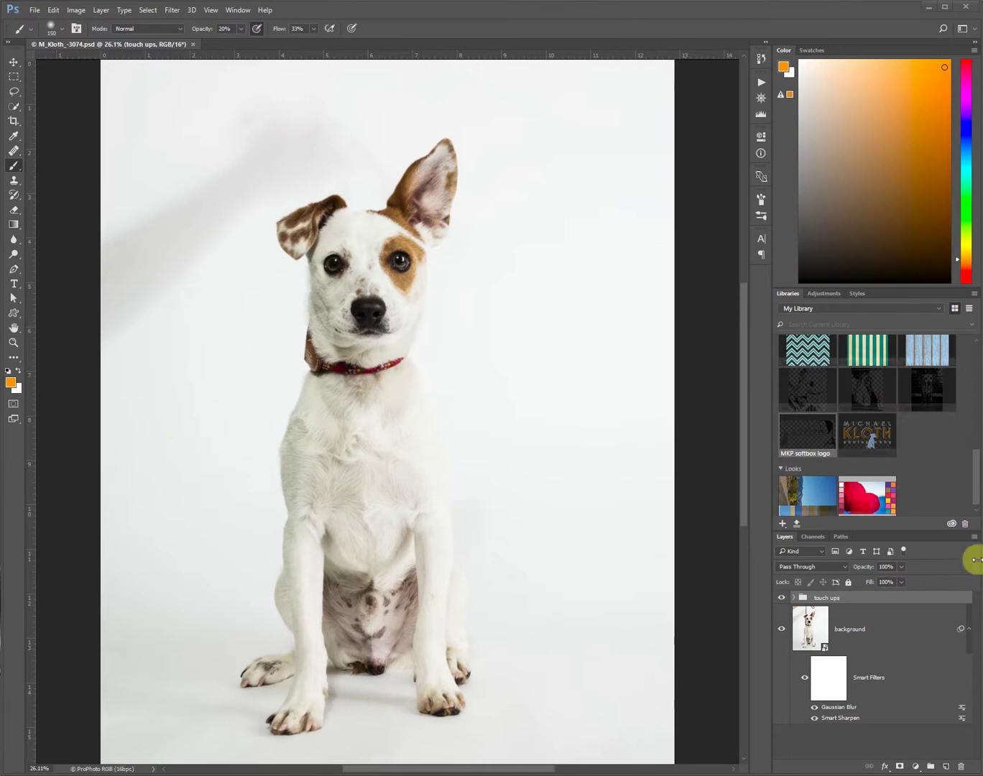
Hide and then show the touch ups group so the leash and hand are removed again.
click(781, 599)
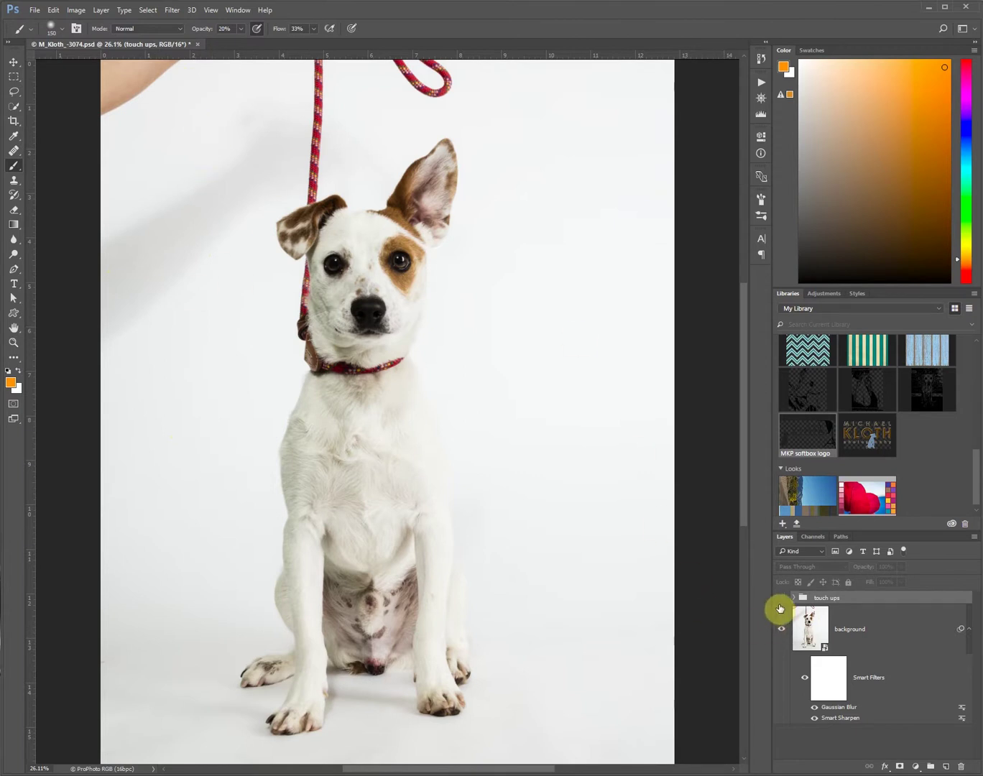
click(781, 597)
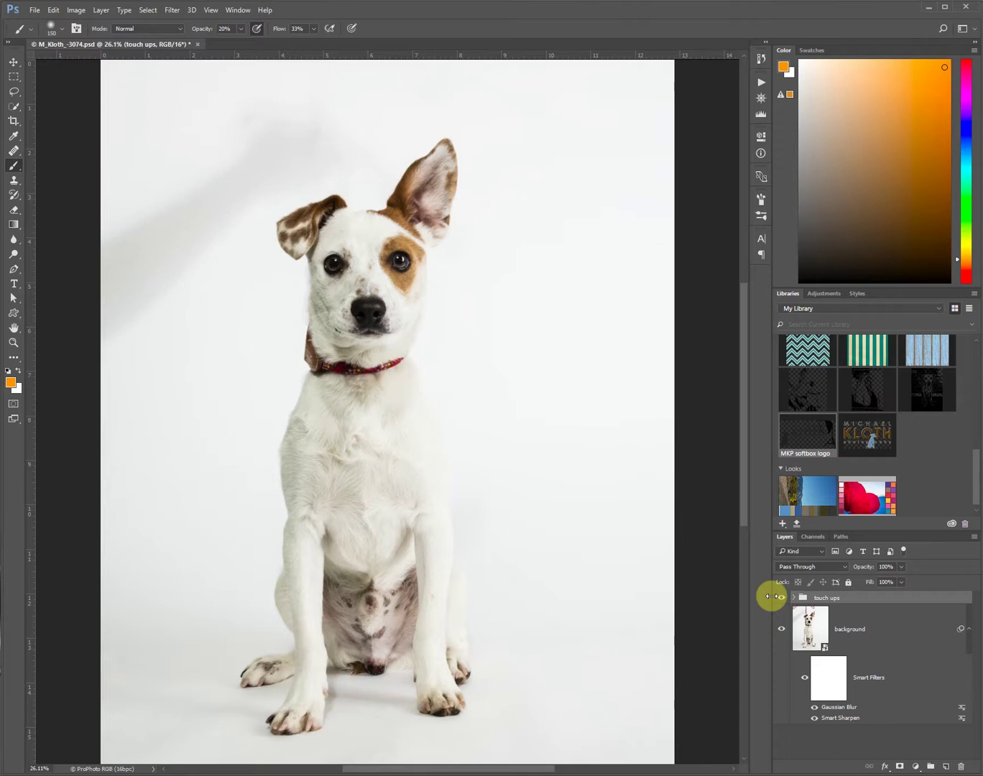
click(776, 595)
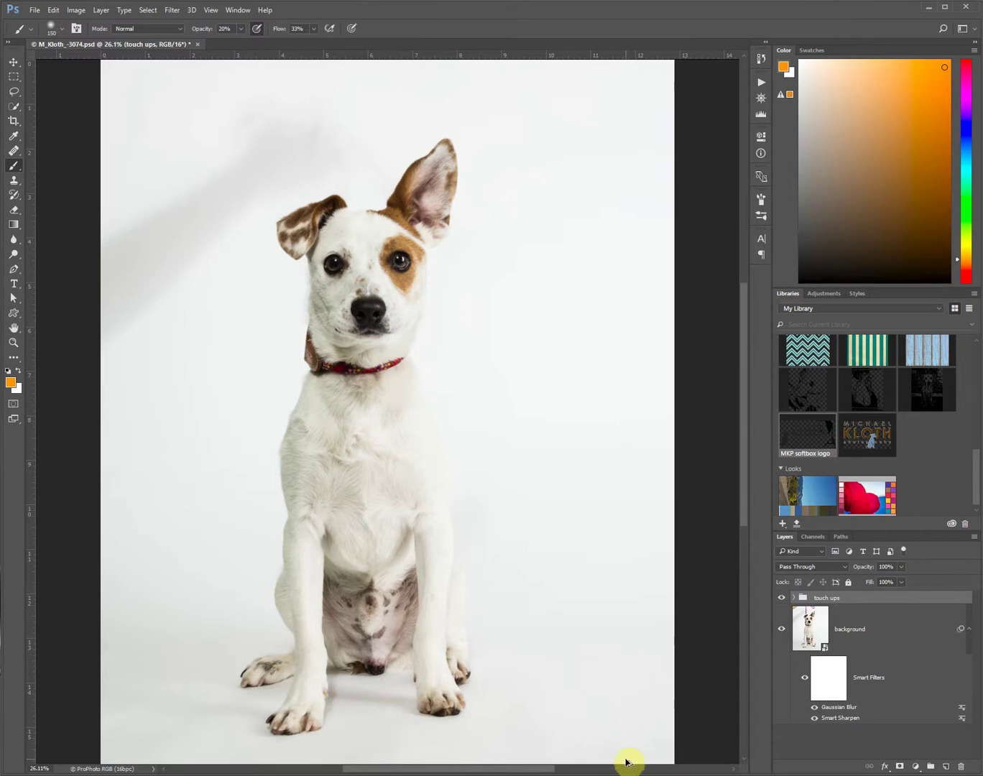
Stamp all visible layers into a new Layer 3 and briefly solo it to check the merge.
key(ctrl+shift+alt+n)
key(ctrl+shift+alt+e)
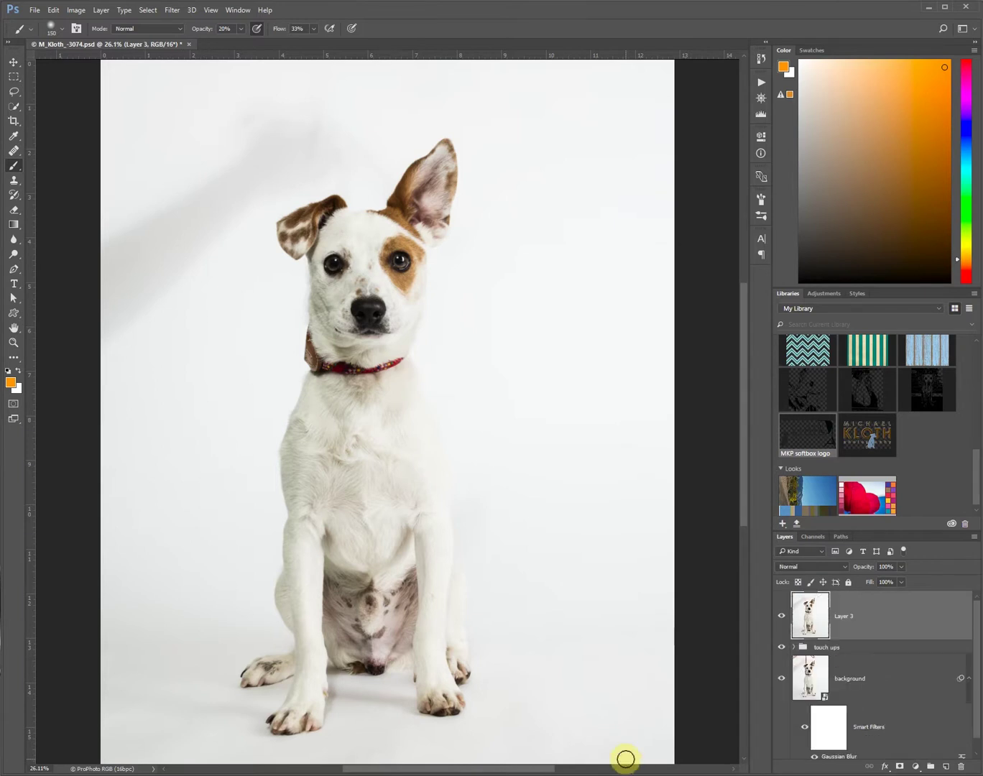
alt+click(781, 618)
alt+click(781, 619)
click(825, 569)
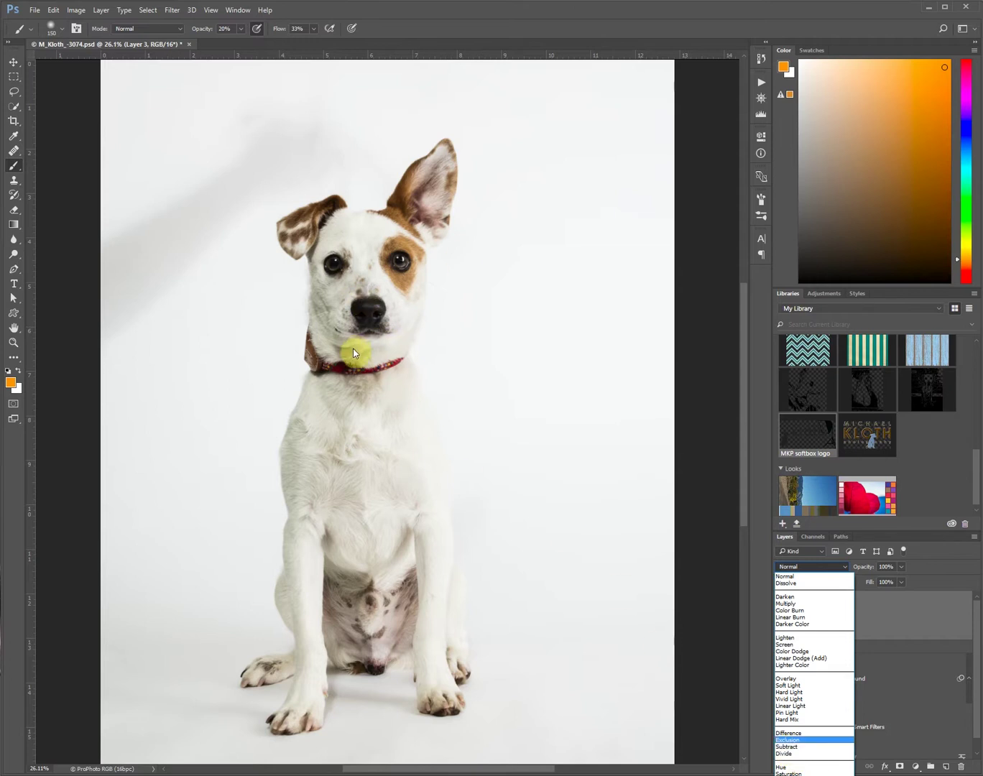
Set Layer 3's blend mode to Divide, turning the canvas almost white.
click(794, 754)
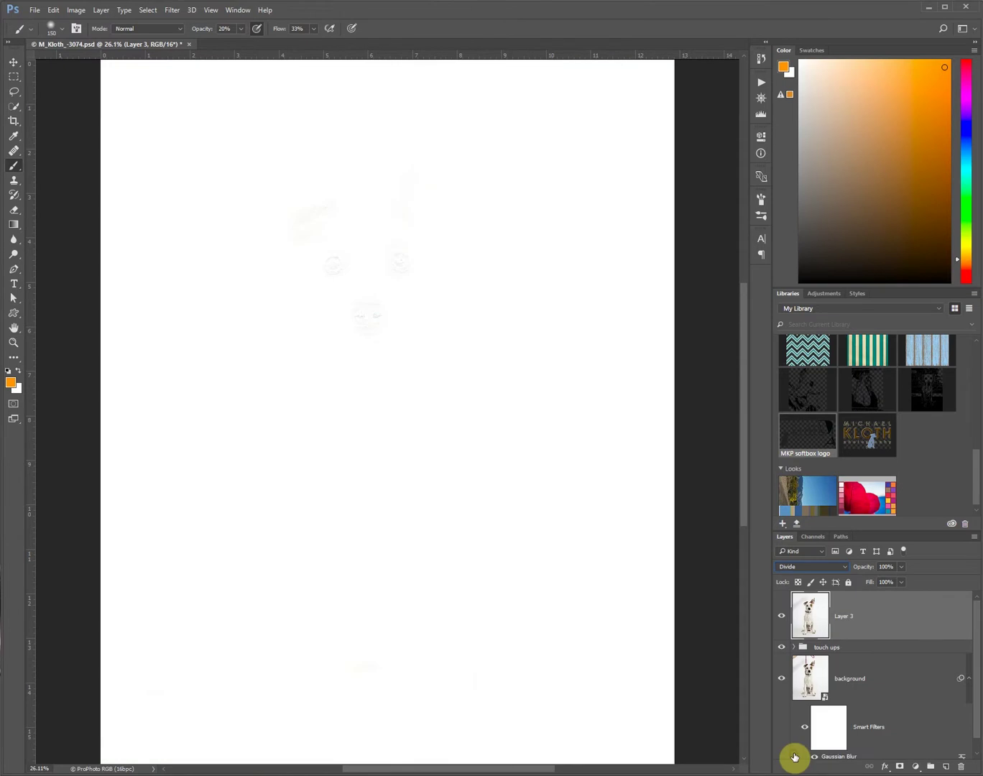
Add a black layer mask to Layer 3 and pick the Foreground to Background gradient.
alt+click(900, 767)
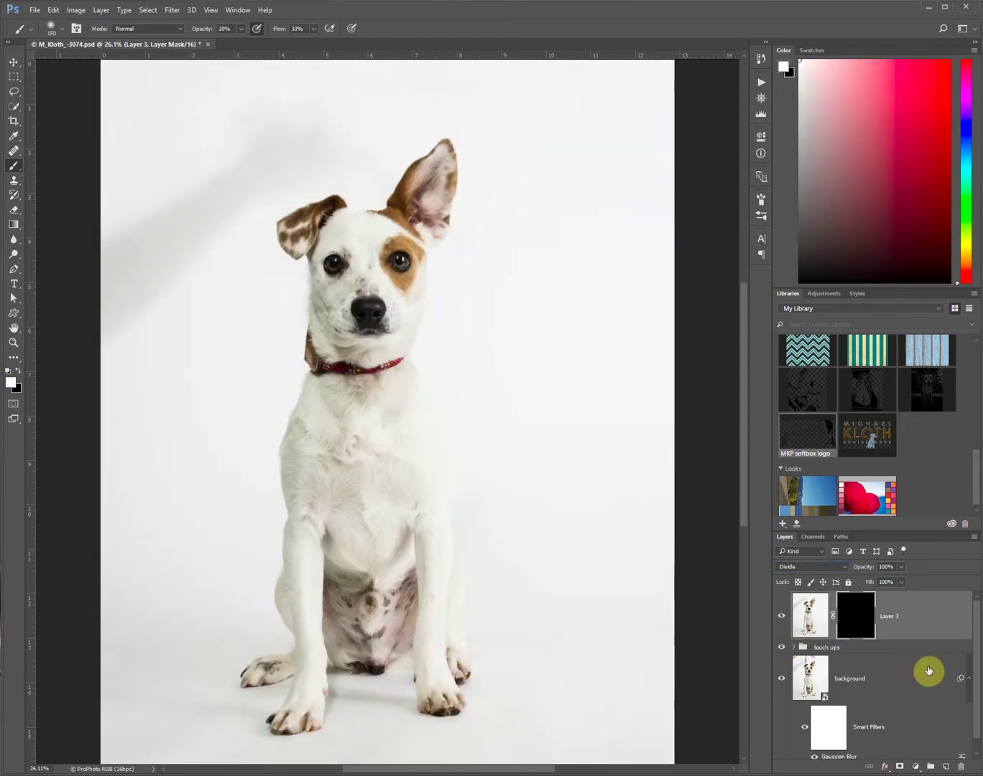
click(15, 225)
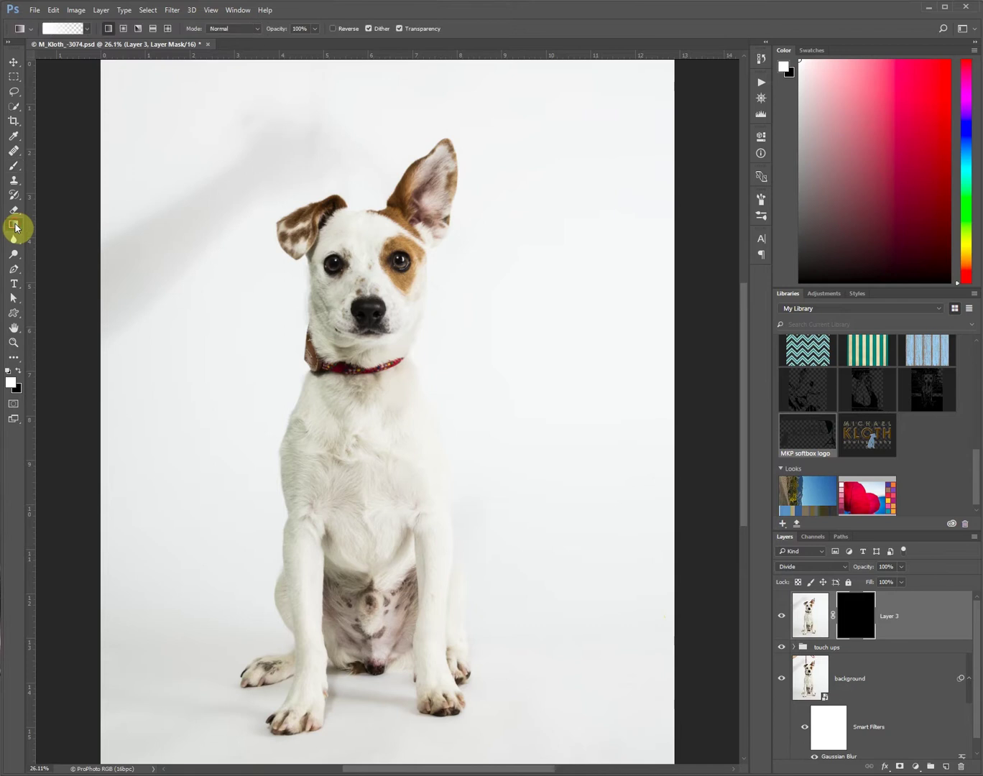
click(86, 29)
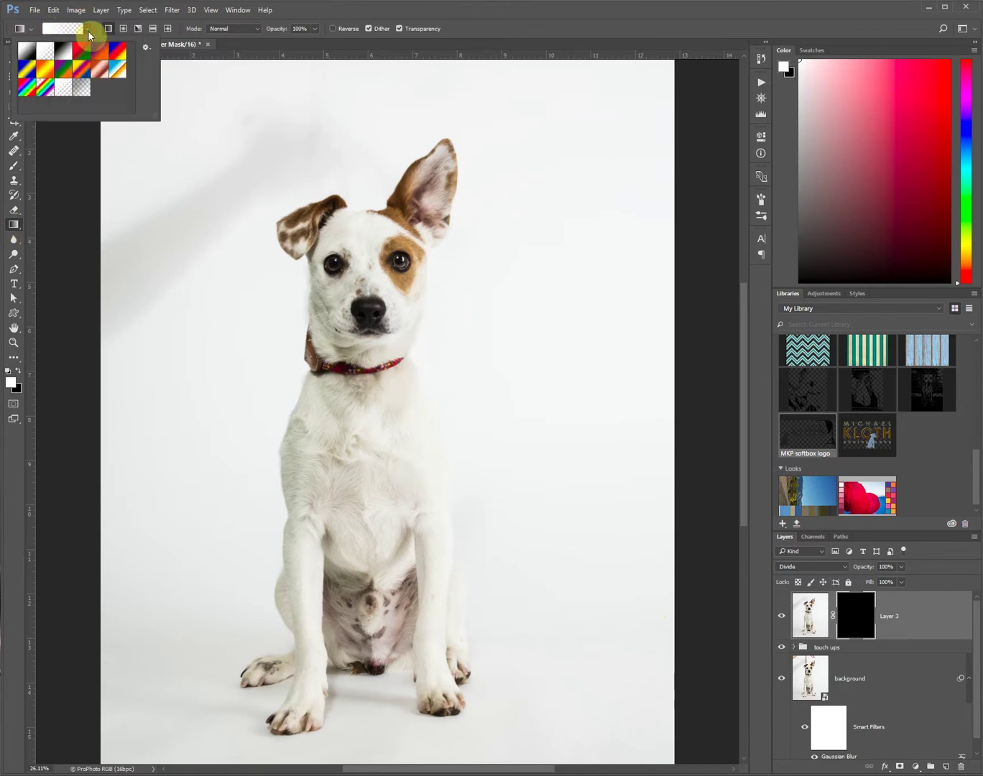
click(45, 55)
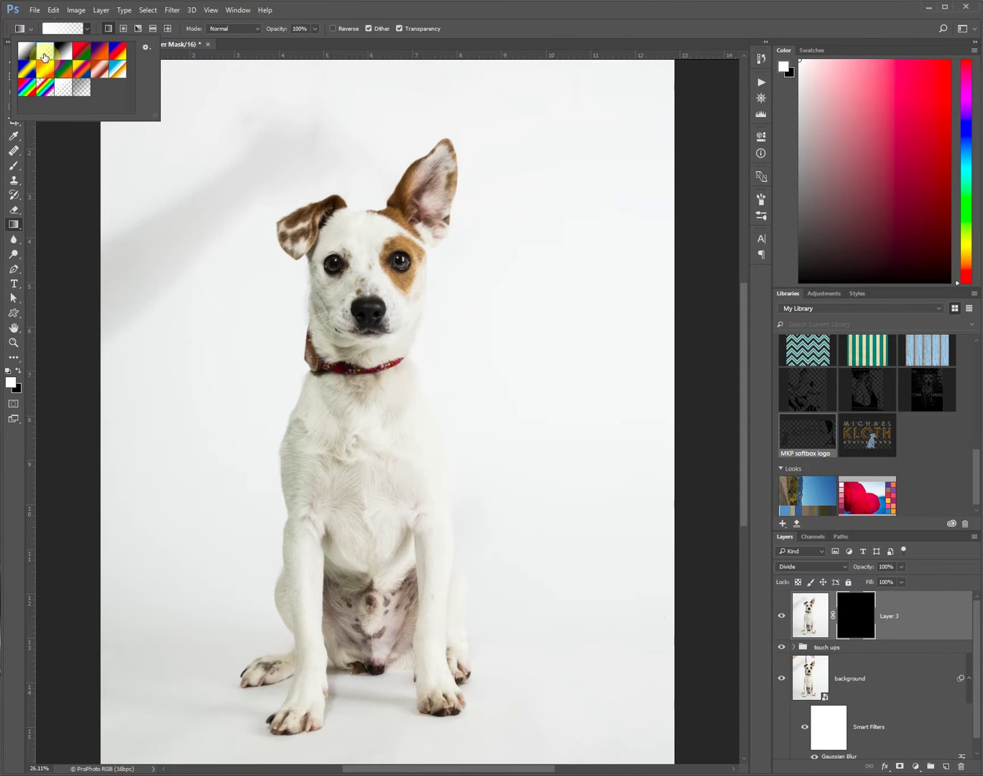
click(27, 50)
click(692, 34)
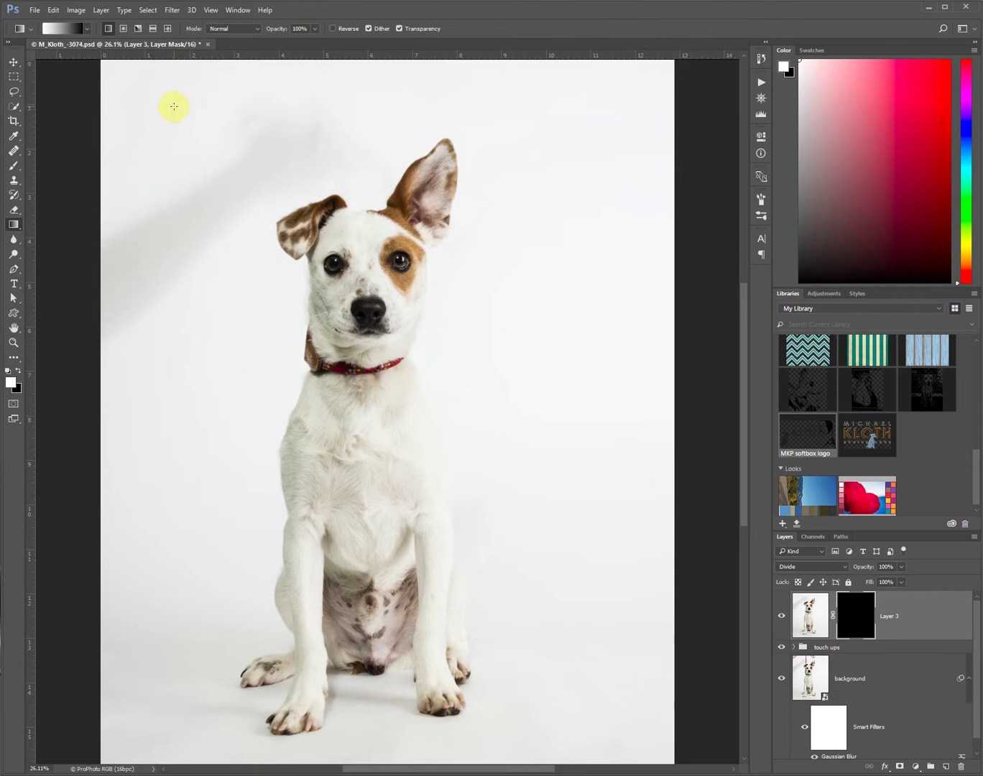
Test several gradients on the mask, then undo back to a solid black mask.
drag(152, 122, 284, 245)
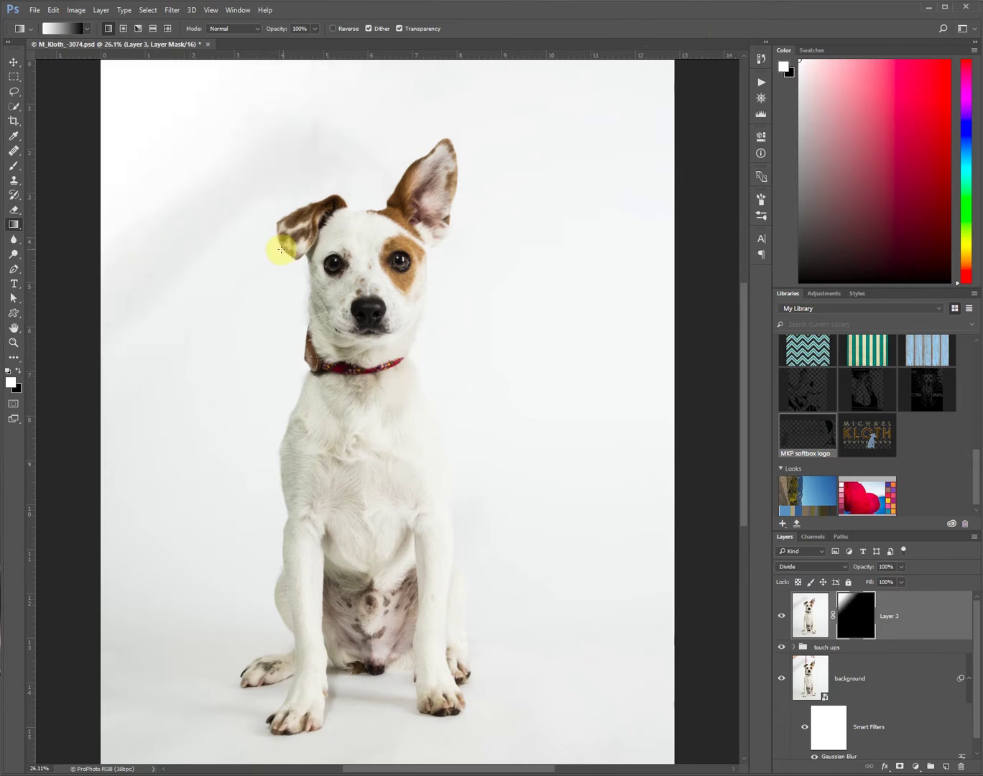
drag(174, 212, 285, 313)
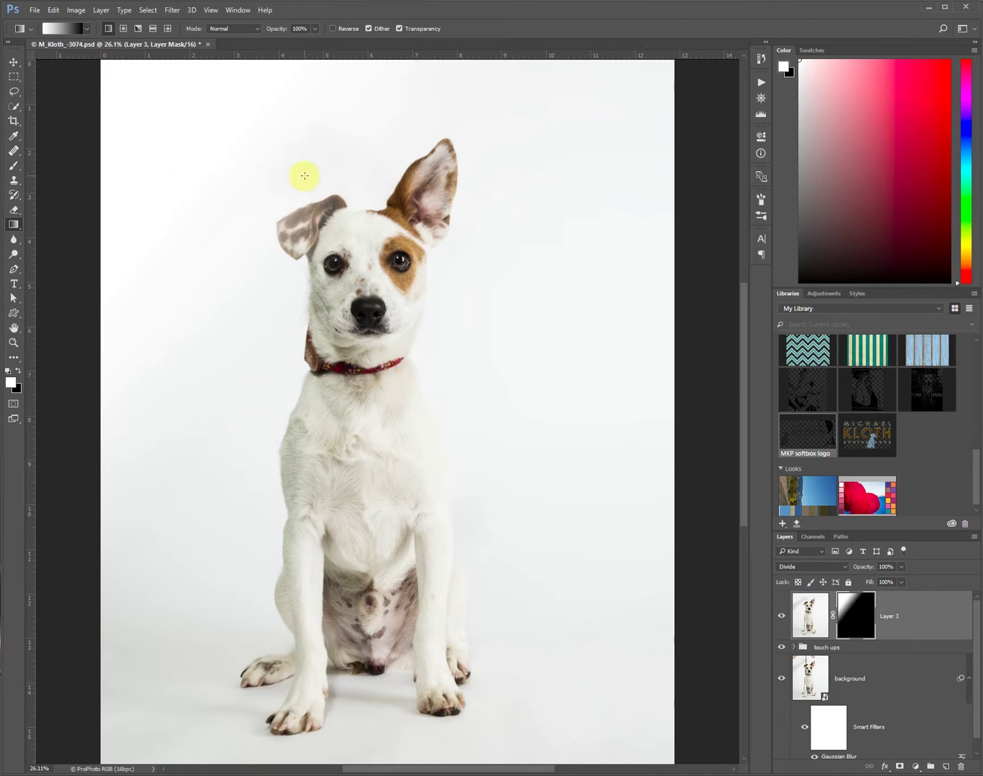
drag(575, 597, 419, 424)
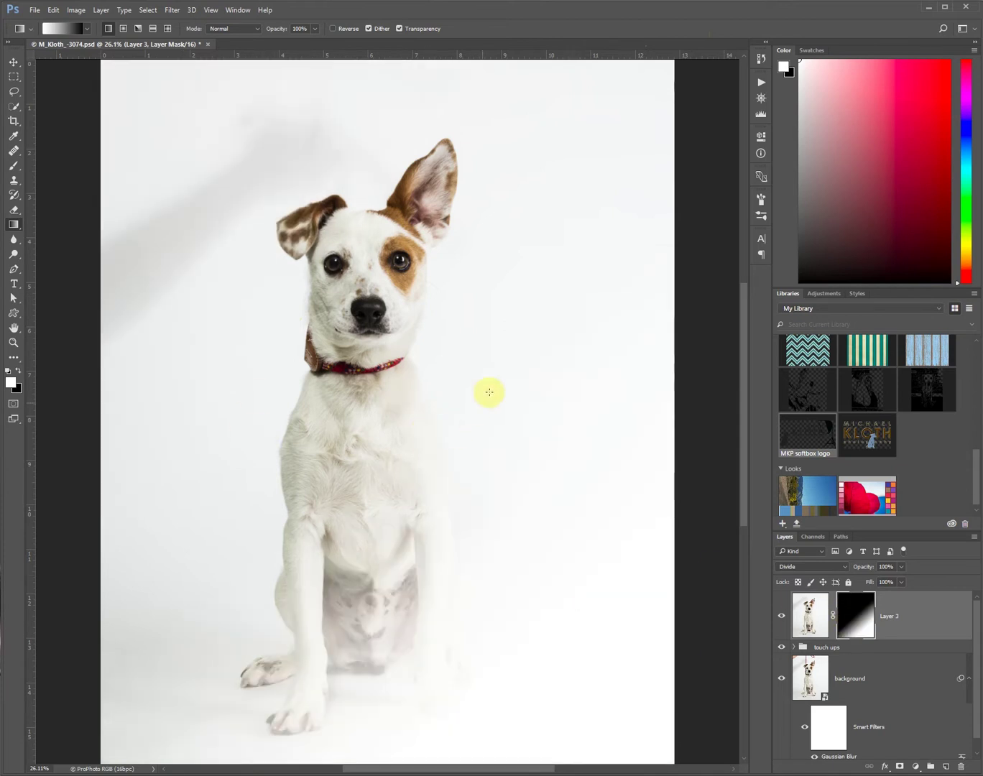
drag(524, 258, 396, 330)
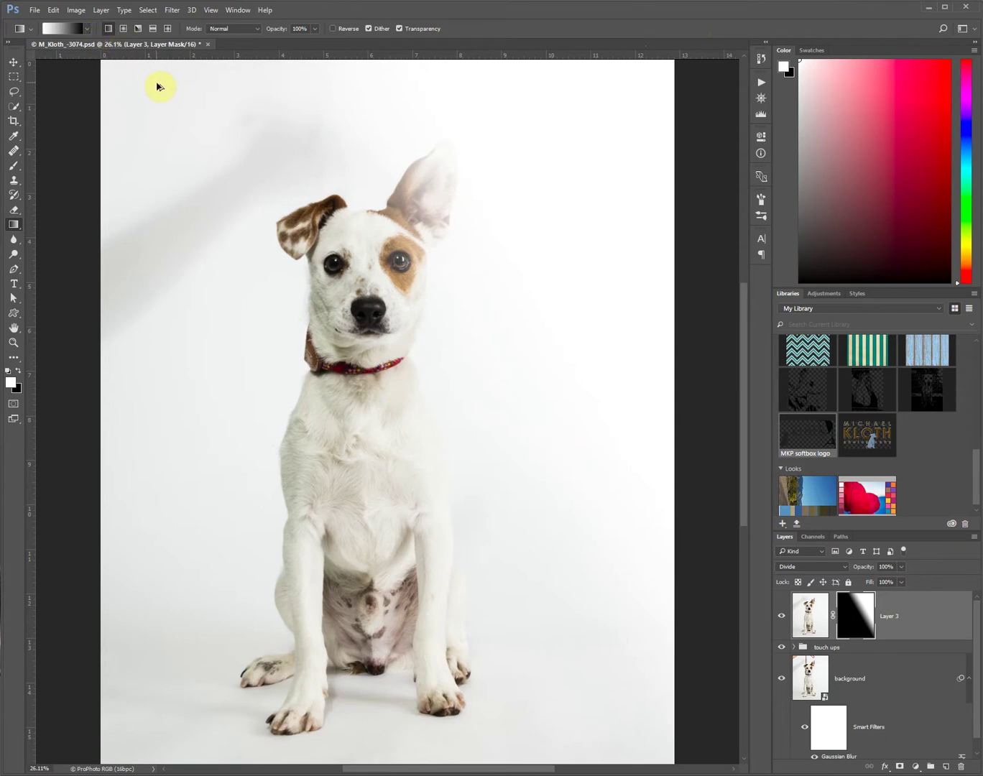
key(ctrl+z)
key(ctrl+alt+z)
key(ctrl+alt+z)
key(ctrl+alt+z)
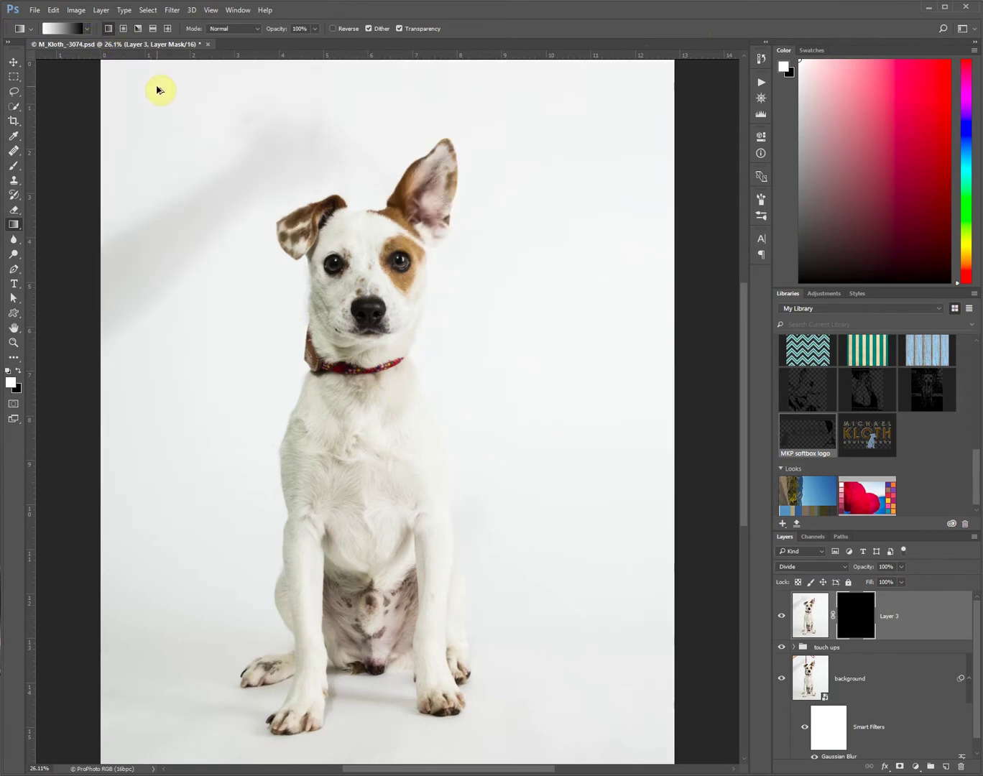
With the Foreground to Transparent gradient, whiten the left, lower-right and right-edge backdrop.
click(87, 28)
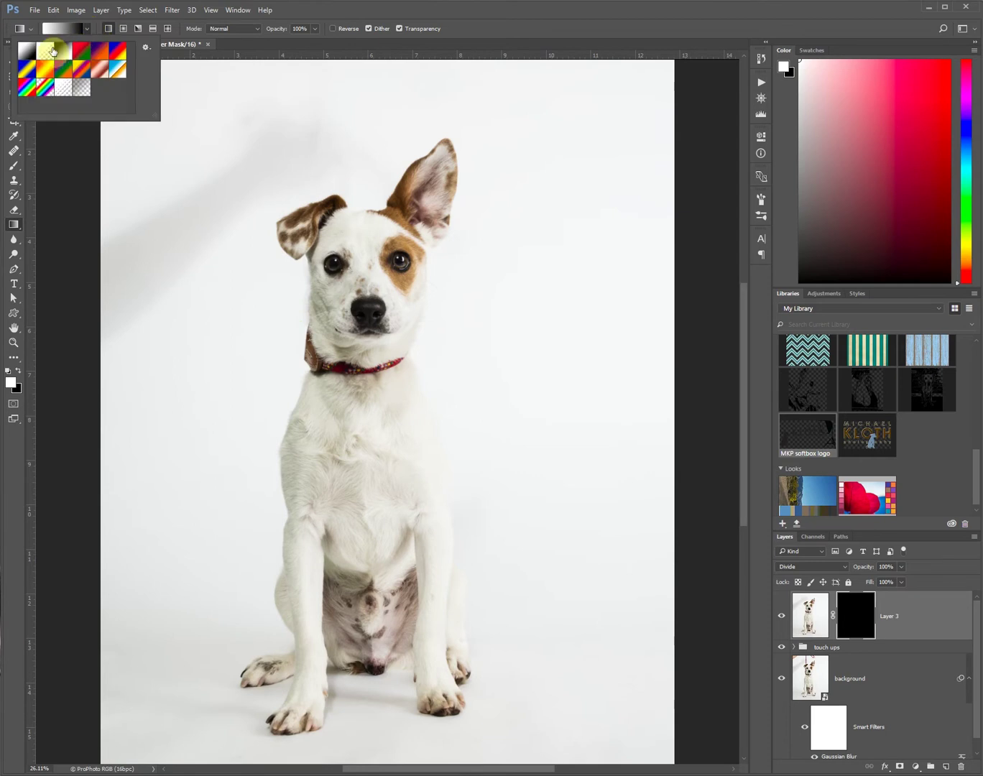
click(49, 50)
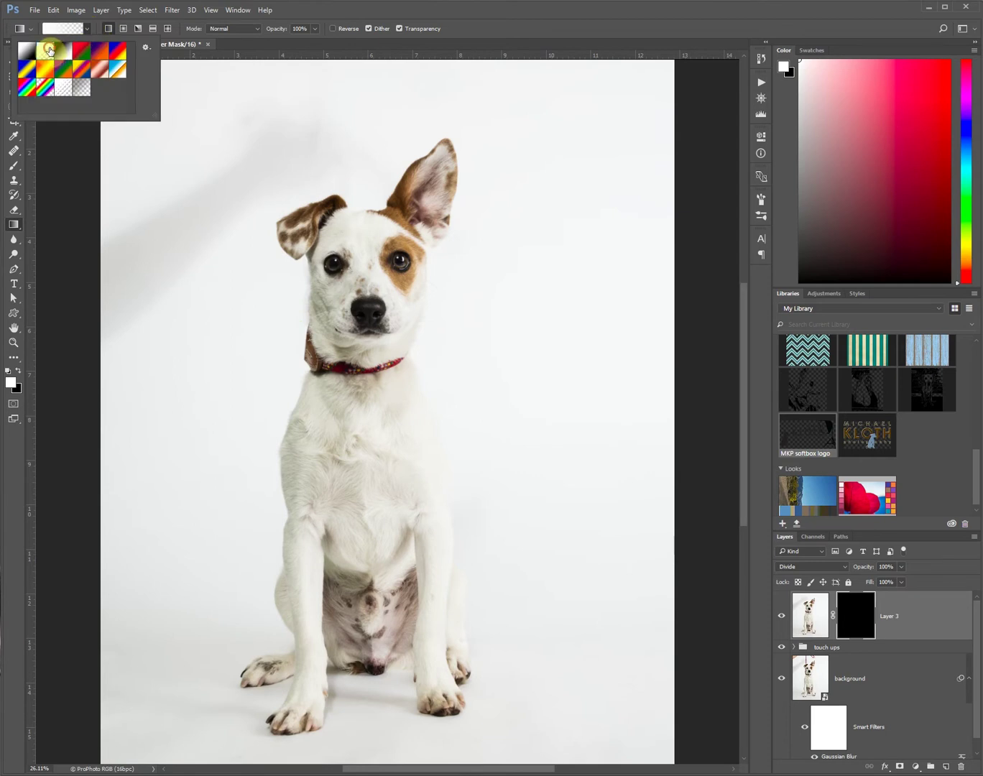
click(587, 23)
drag(121, 128, 189, 212)
drag(125, 290, 204, 281)
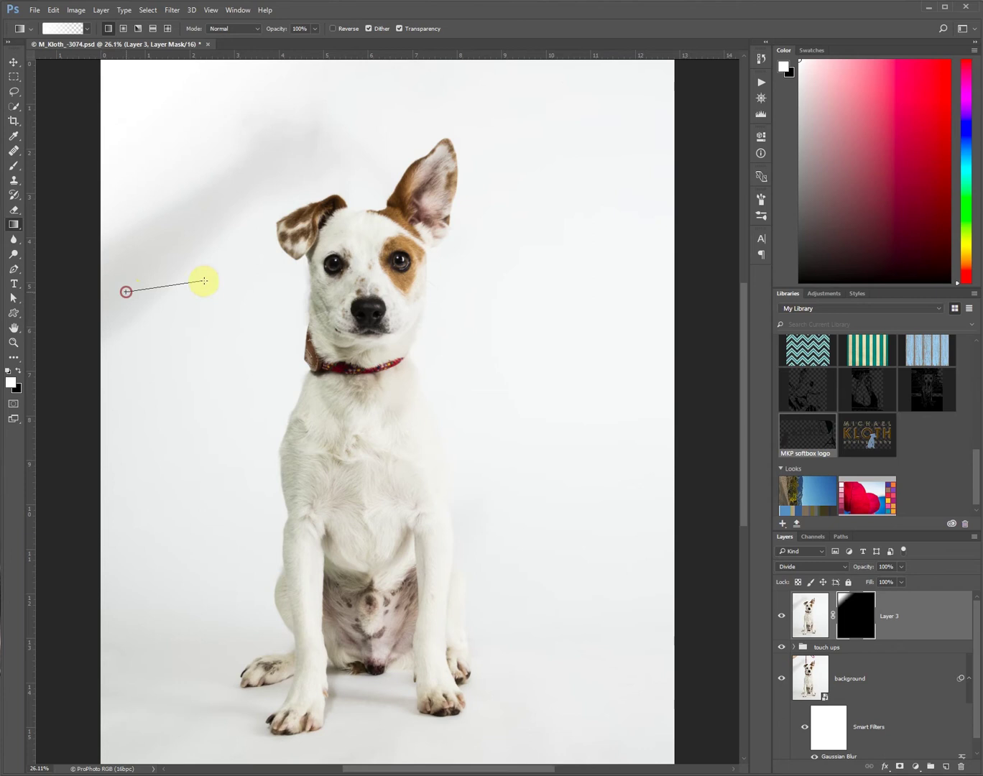
drag(624, 710, 491, 636)
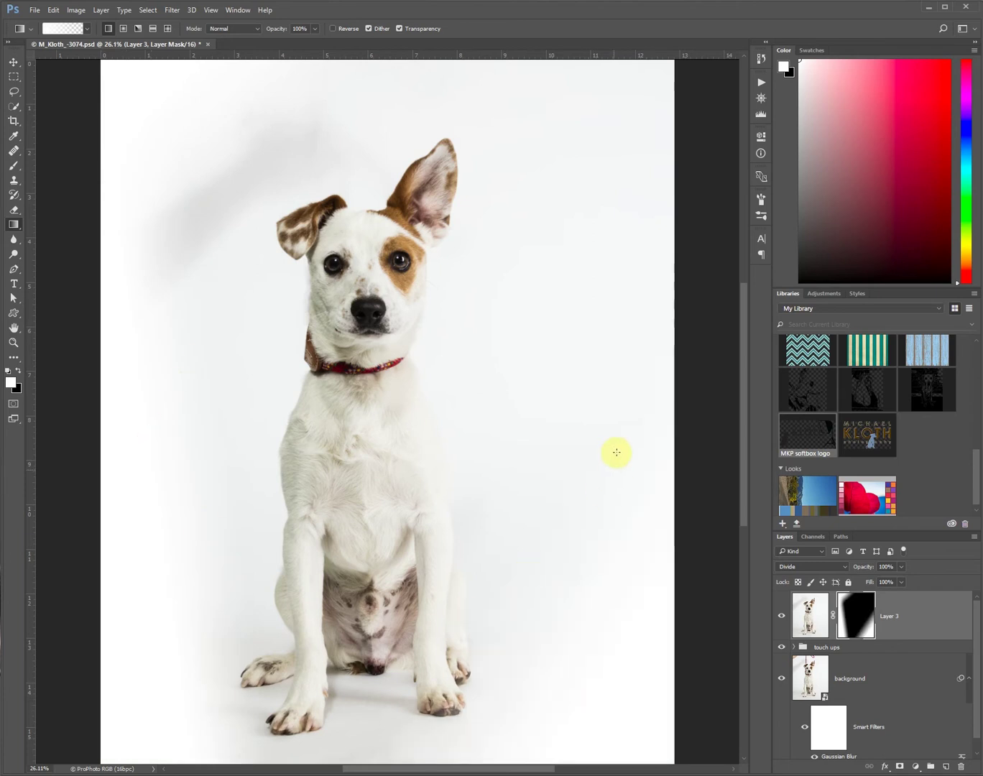
drag(630, 359, 467, 359)
Whiten the upper backdrop, the grey diagonal shadow, beside the ears and near the paws.
drag(573, 186, 532, 230)
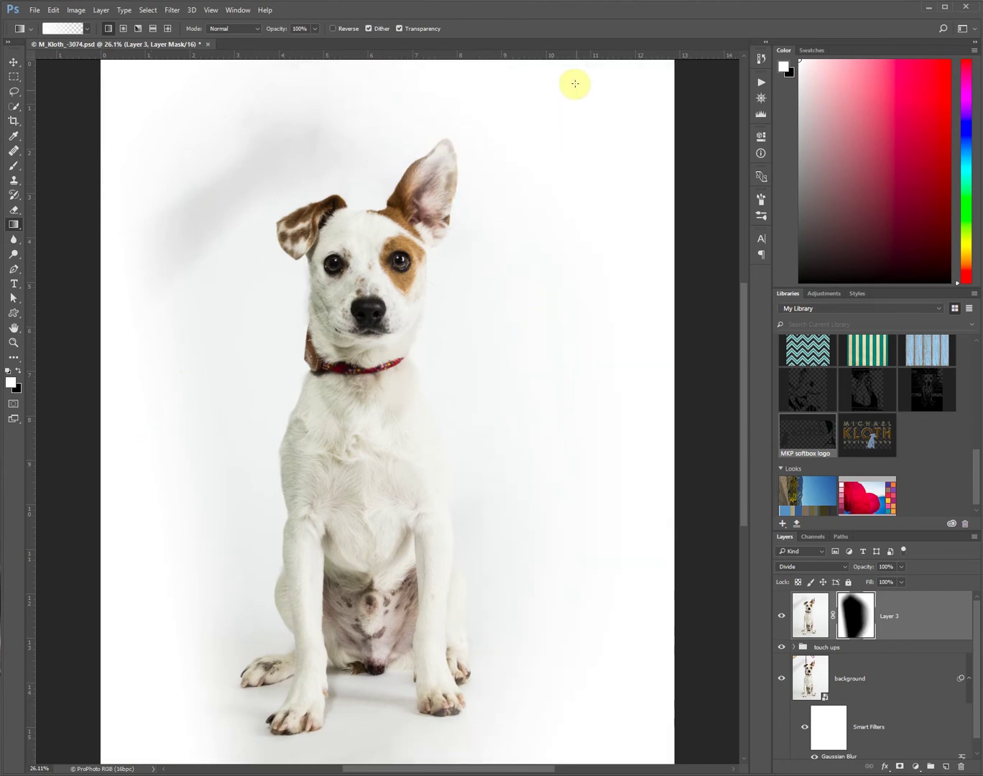
drag(337, 86, 330, 173)
drag(197, 182, 274, 225)
drag(288, 151, 336, 200)
drag(368, 125, 374, 223)
drag(202, 332, 308, 337)
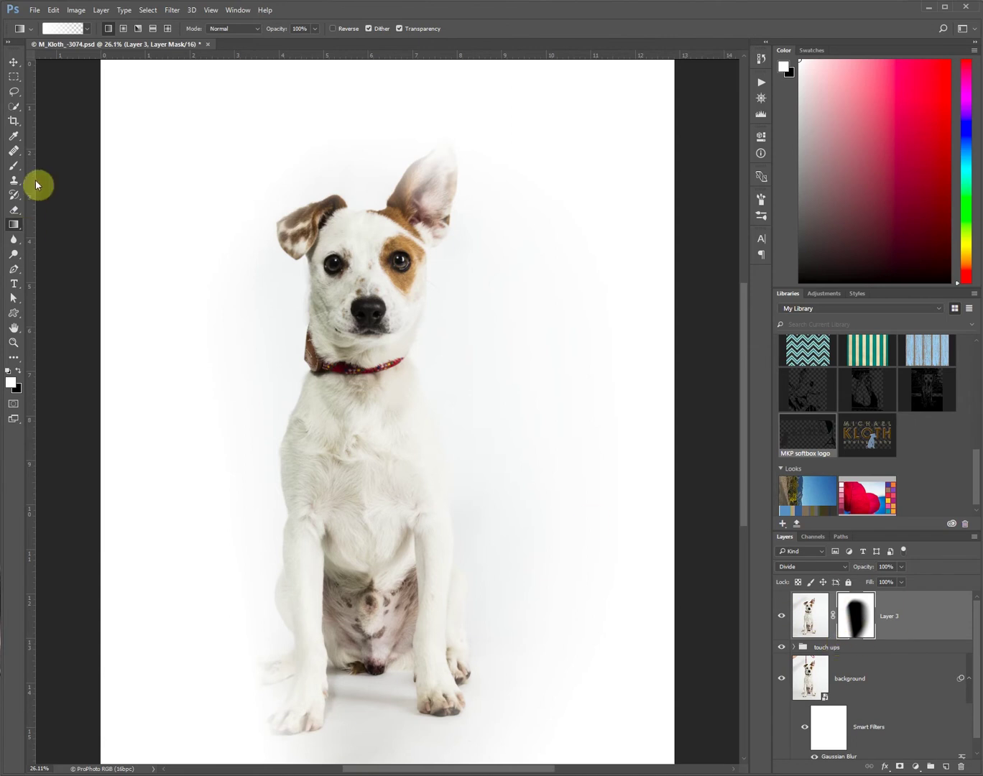
Set up a soft black 150 px brush at 20% opacity and 33% flow.
click(15, 166)
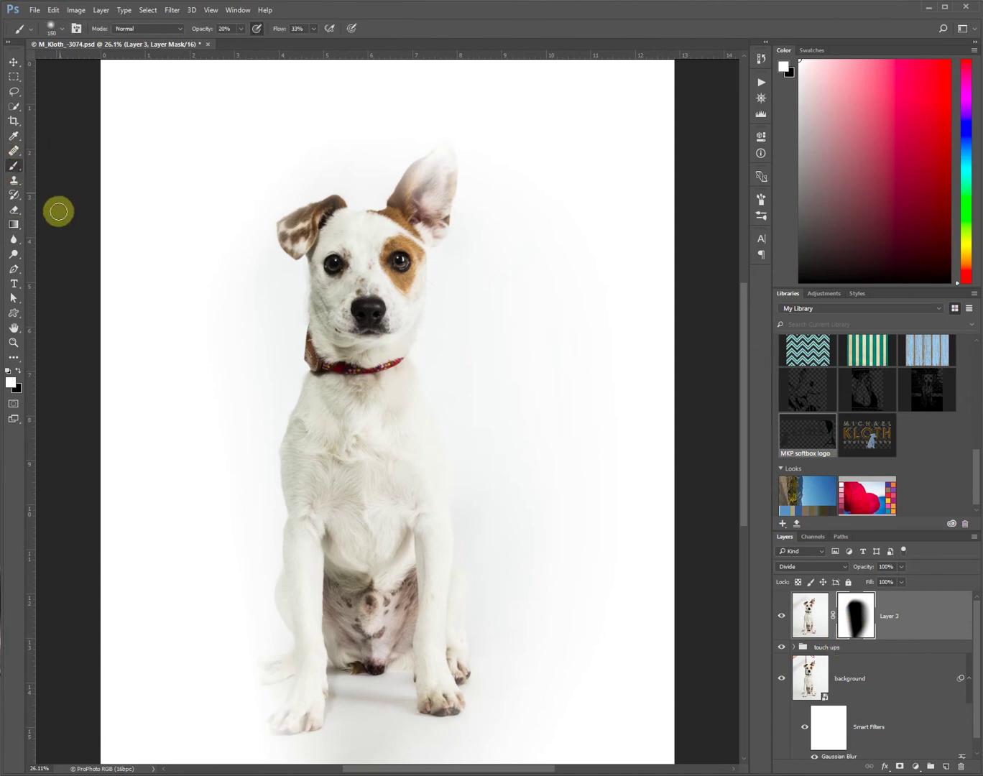
click(19, 372)
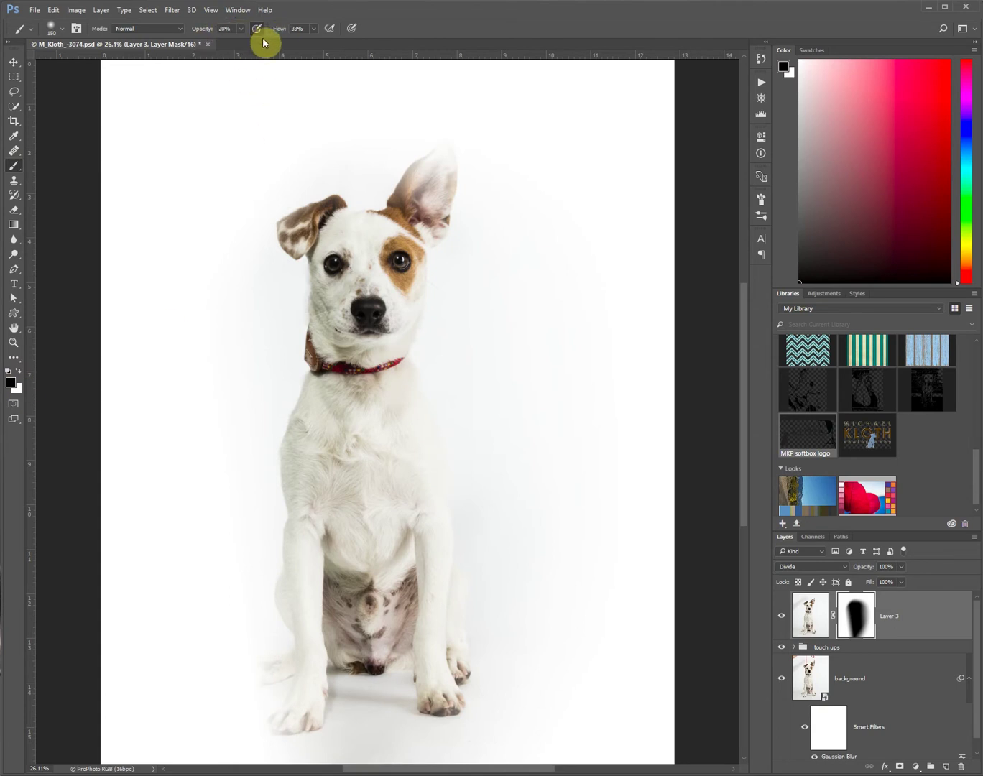
key(Return)
right_click(357, 261)
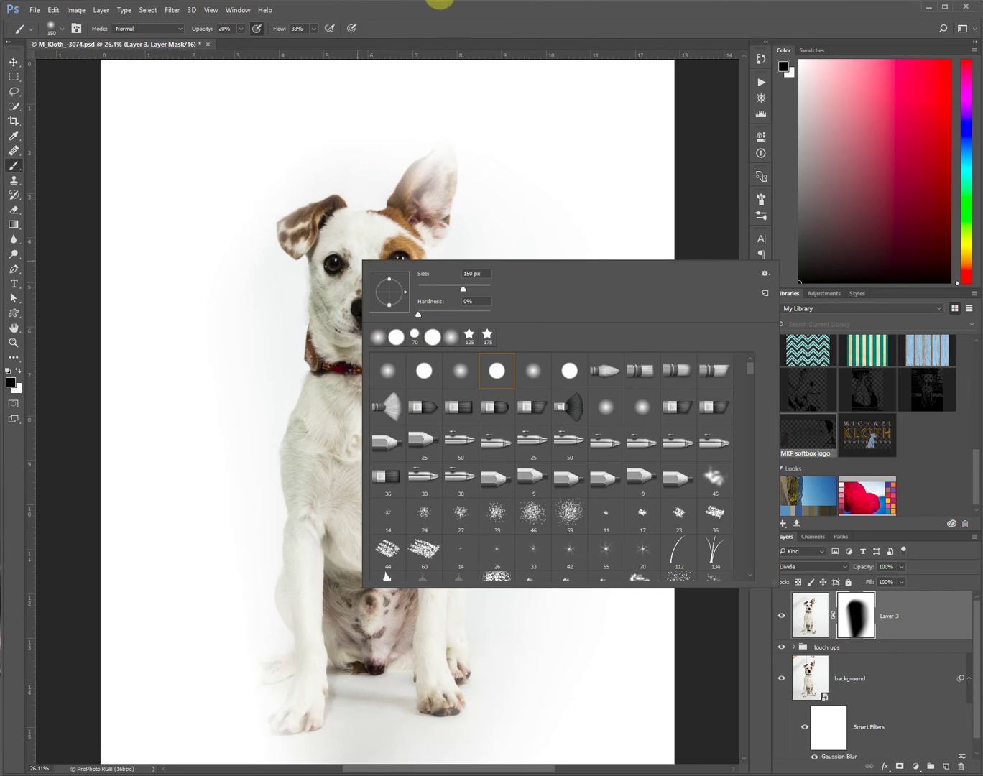
click(439, 19)
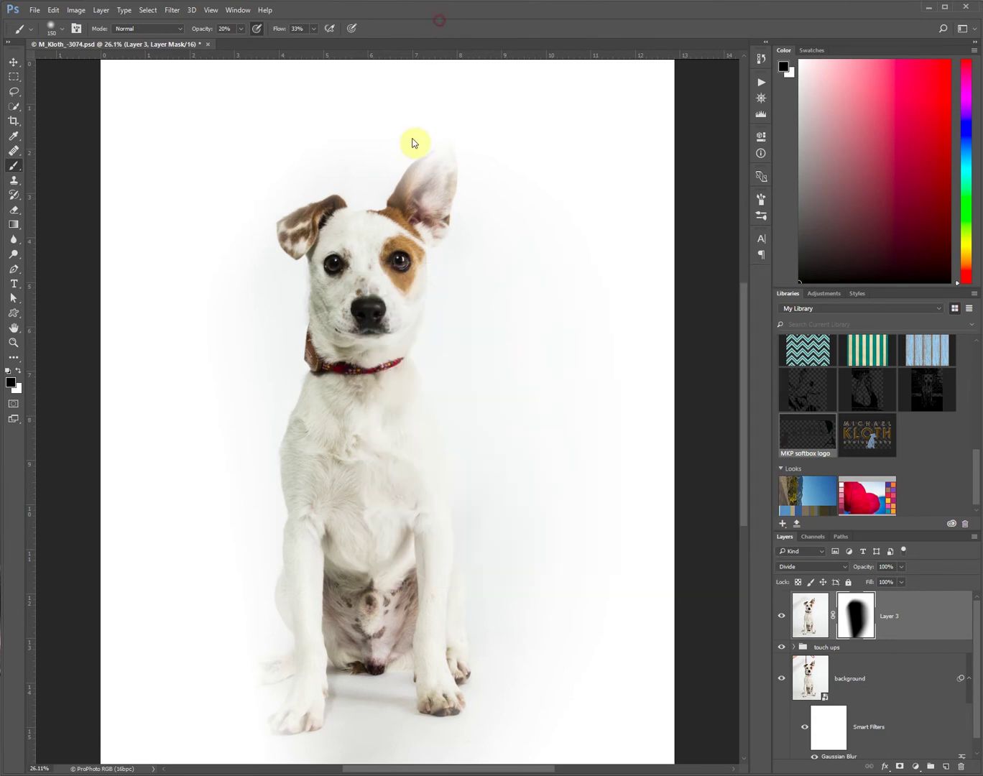
Paint the mask over both ears to restore their brown tone and mottled texture.
mouse_move(400, 212)
mouse_down()
mouse_move(440, 153)
mouse_move(437, 214)
mouse_move(444, 153)
mouse_move(430, 166)
mouse_move(445, 161)
mouse_move(443, 178)
mouse_move(435, 164)
mouse_move(422, 198)
mouse_move(442, 181)
mouse_move(436, 207)
mouse_move(393, 185)
mouse_move(433, 213)
mouse_move(439, 158)
mouse_up()
click(397, 225)
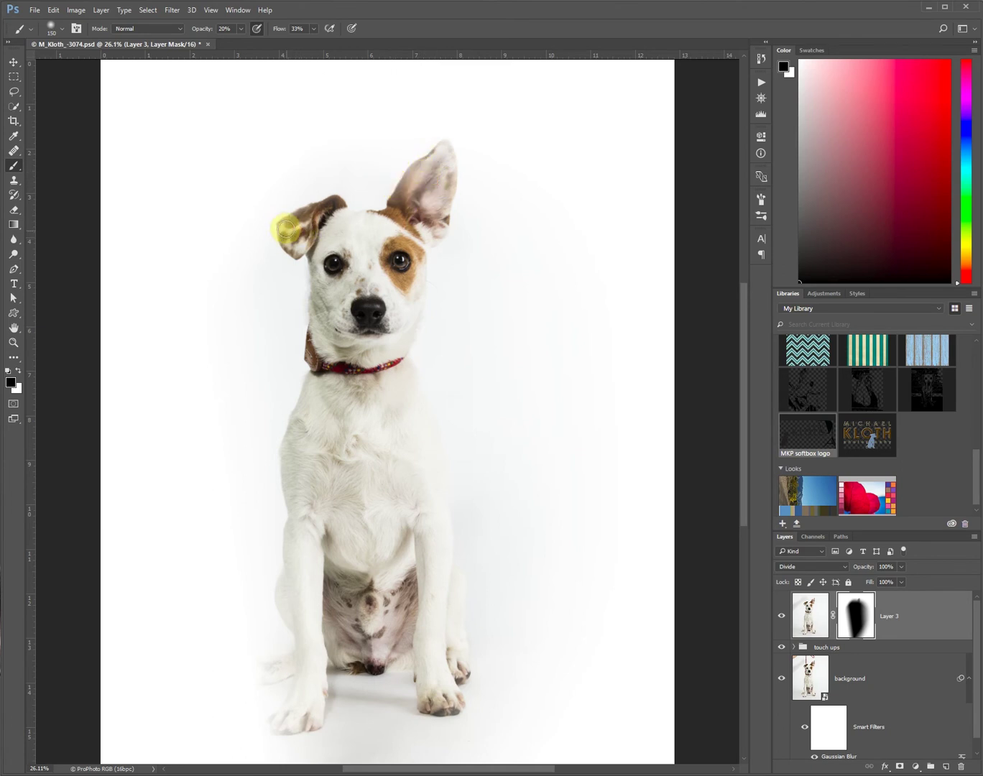
mouse_move(287, 237)
mouse_down()
mouse_move(285, 219)
mouse_move(279, 227)
mouse_move(314, 256)
mouse_up()
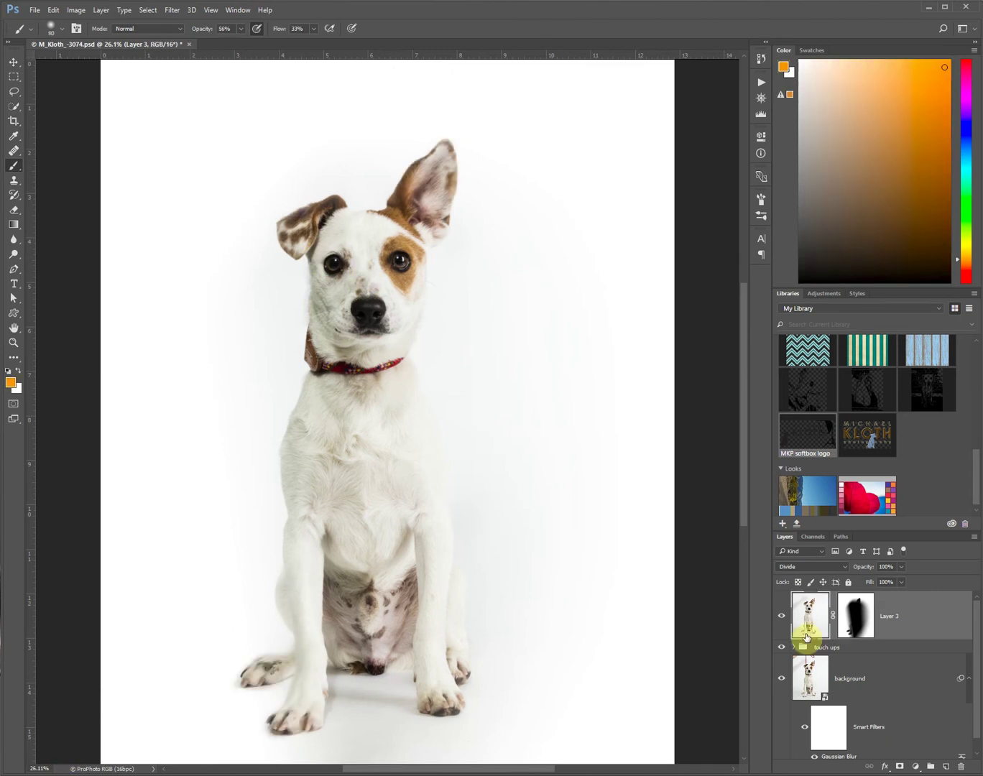
Toggle Layer 3 off and on to compare with the original, leaving brush opacity at 56%.
click(786, 625)
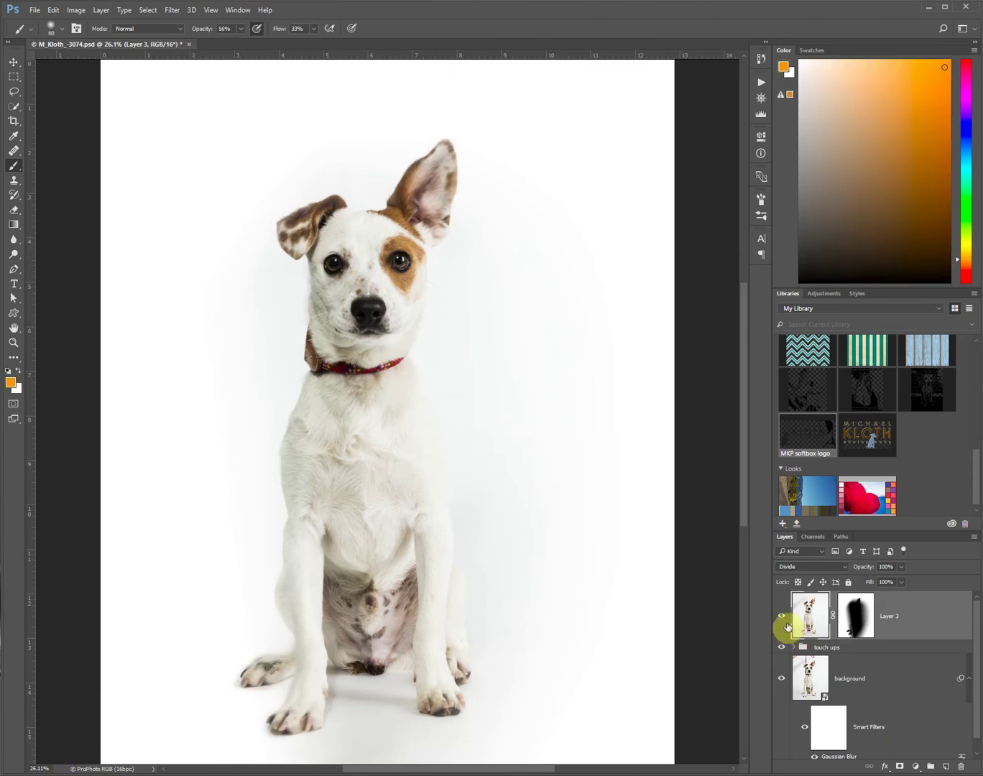
click(782, 616)
click(782, 616)
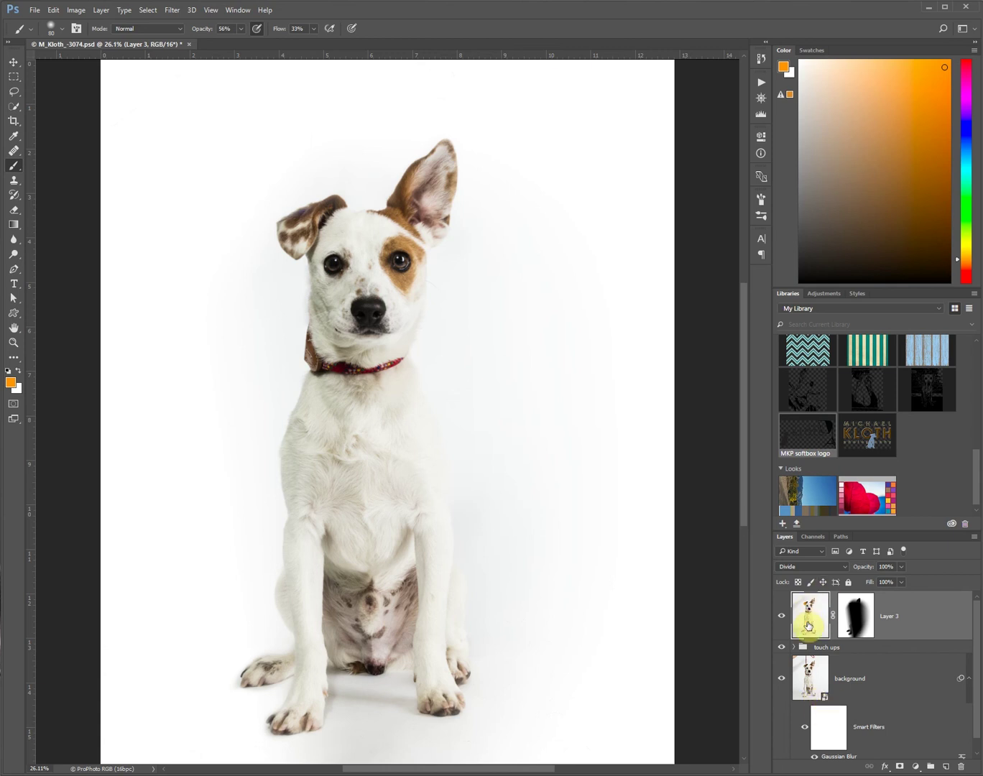
click(809, 619)
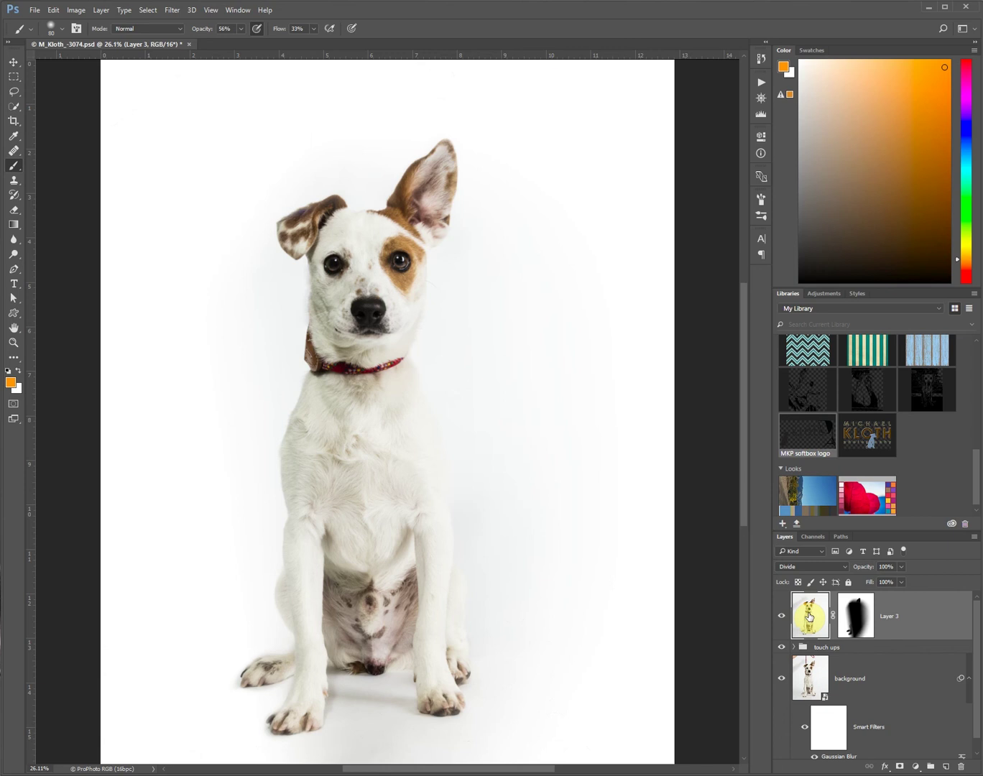